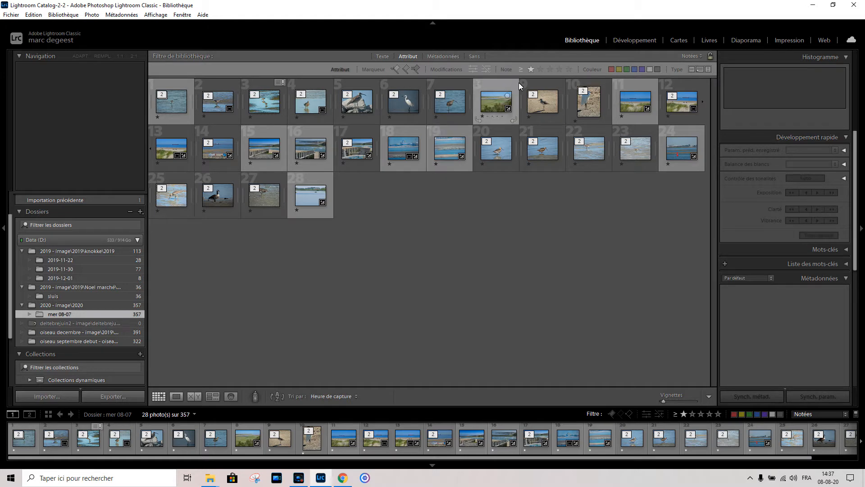
Turn off the one-star rating filter on the mer 08-07 photos and reapply it.
left_click(531, 69)
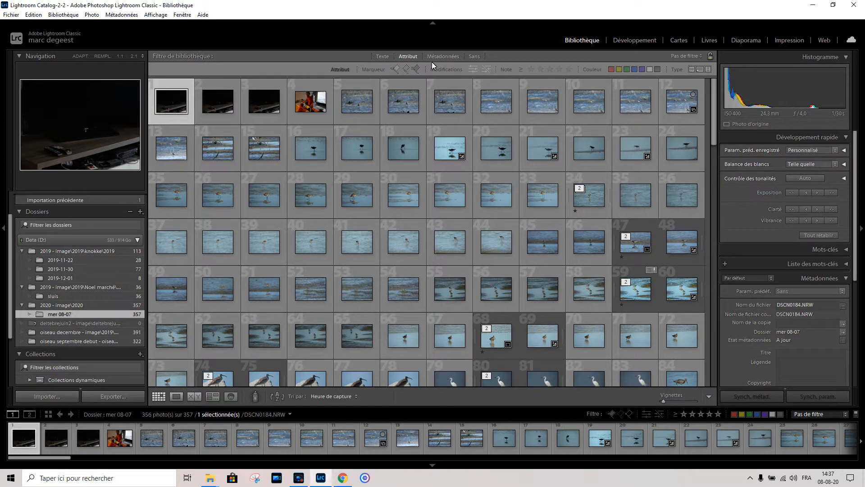
left_click(531, 70)
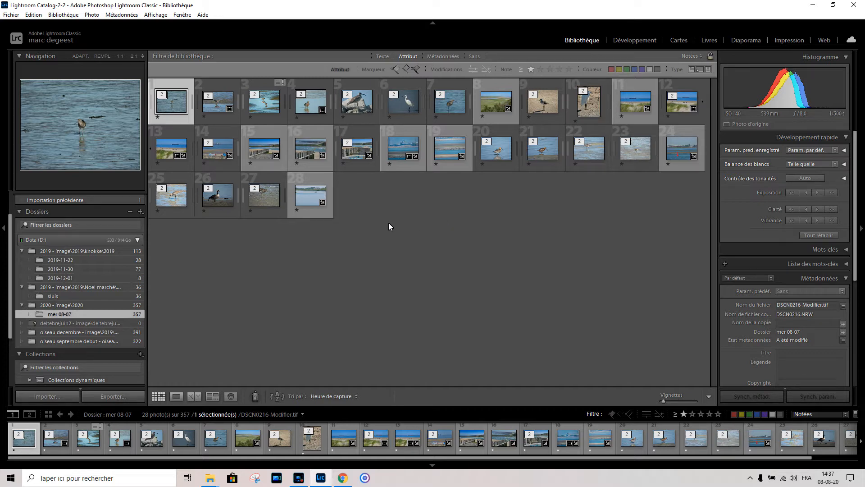
right_click(333, 222)
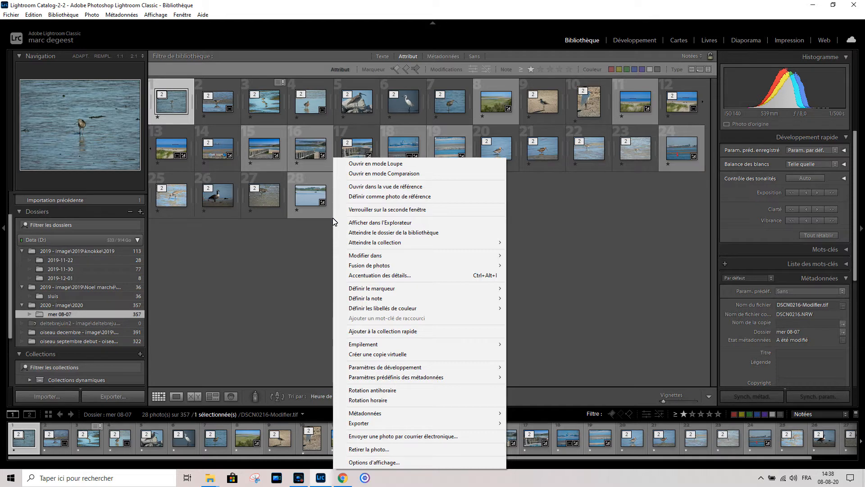
left_click(288, 253)
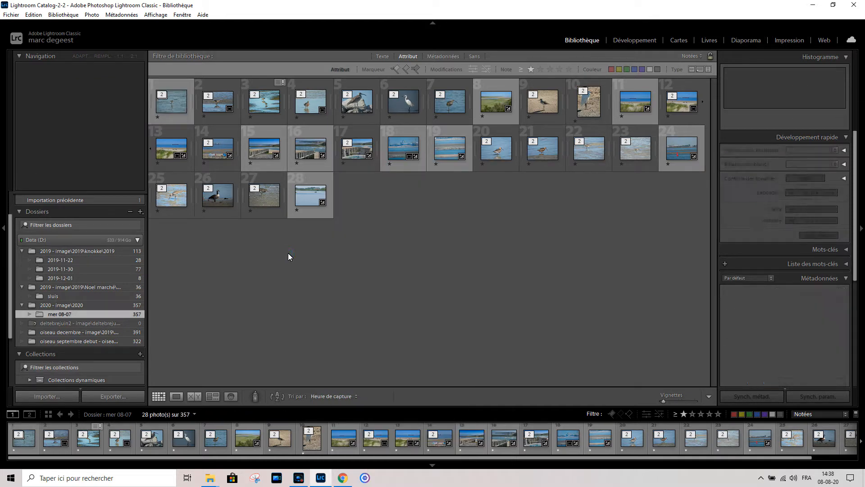
Select all the filtered photos and open the export settings for them.
key("ctrl+a")
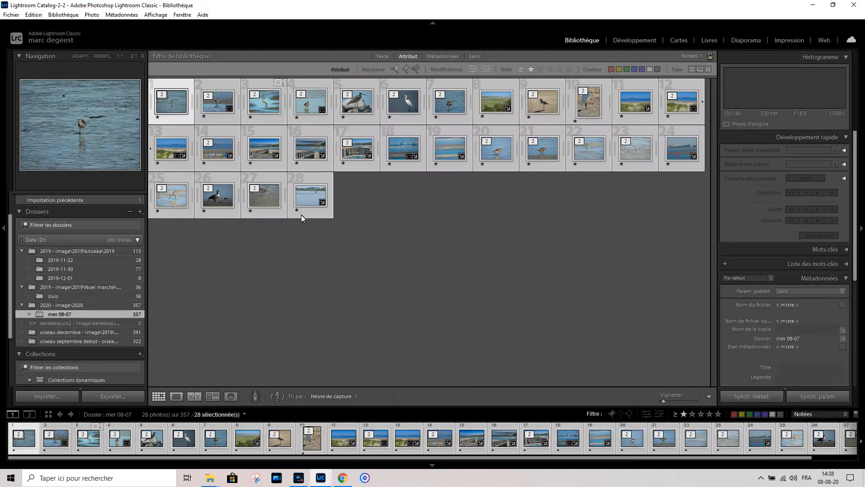
right_click(313, 196)
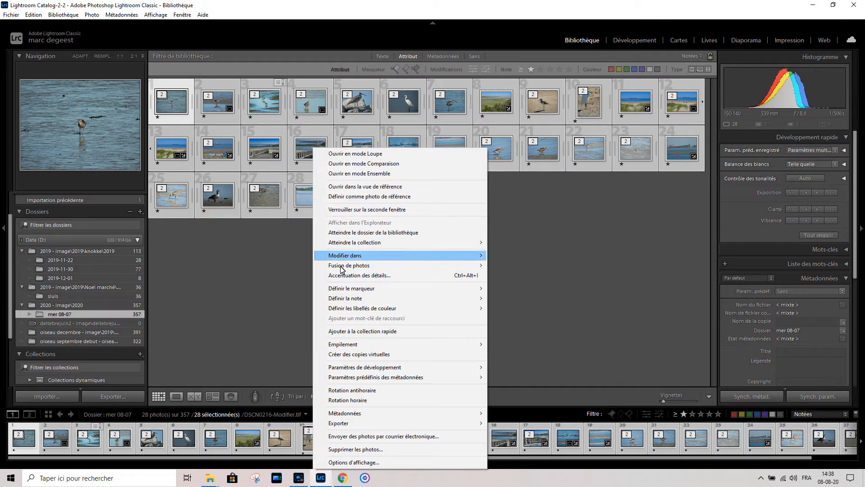
mouse_move(373, 424)
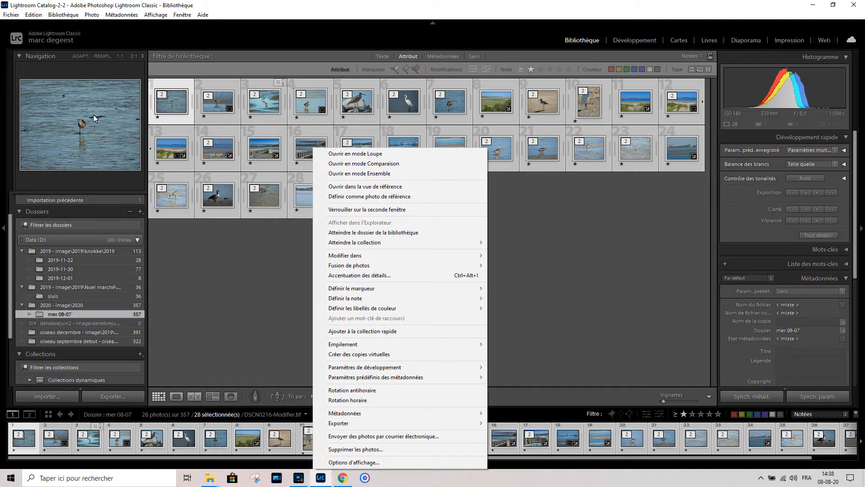
left_click(10, 16)
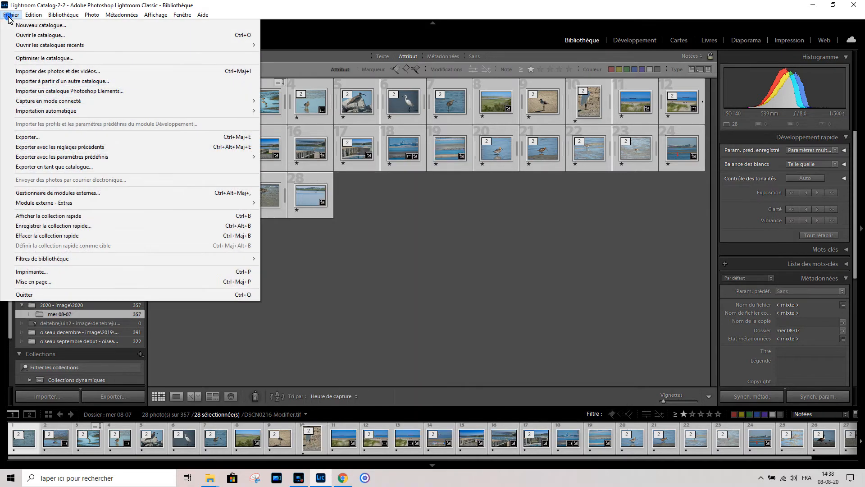
left_click(39, 137)
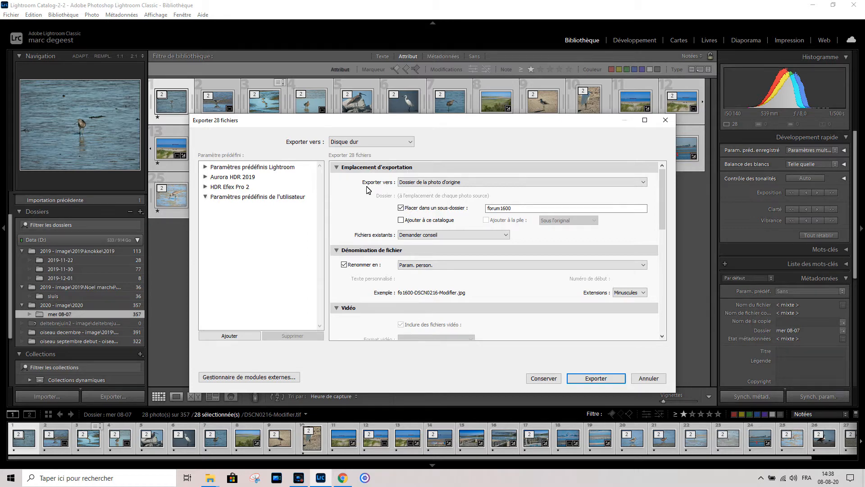
Set the export location to Dossier spécifique and start choosing its folder.
left_click(437, 184)
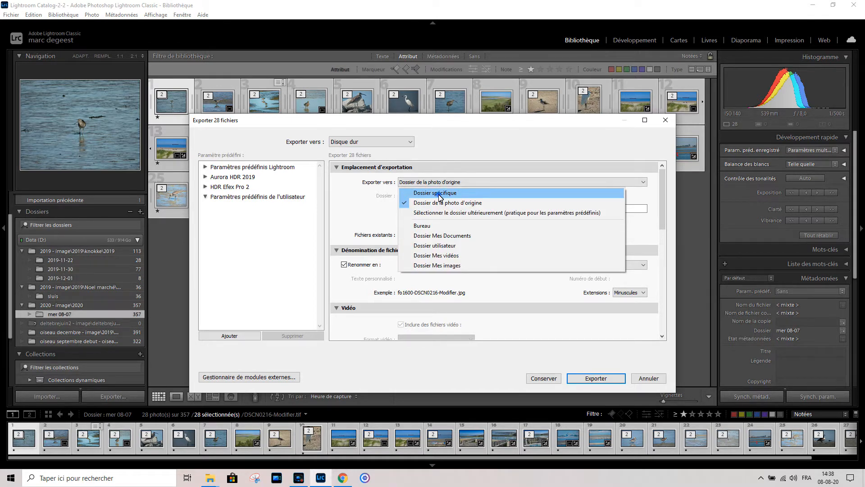
left_click(440, 197)
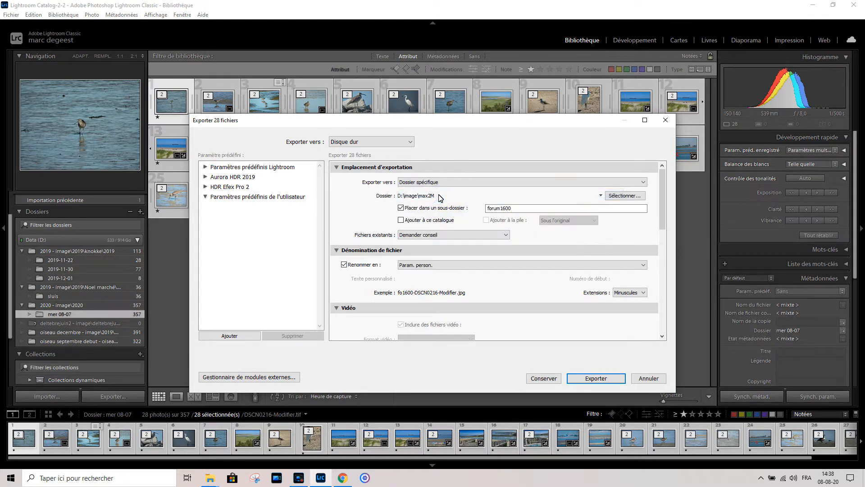
left_click(624, 196)
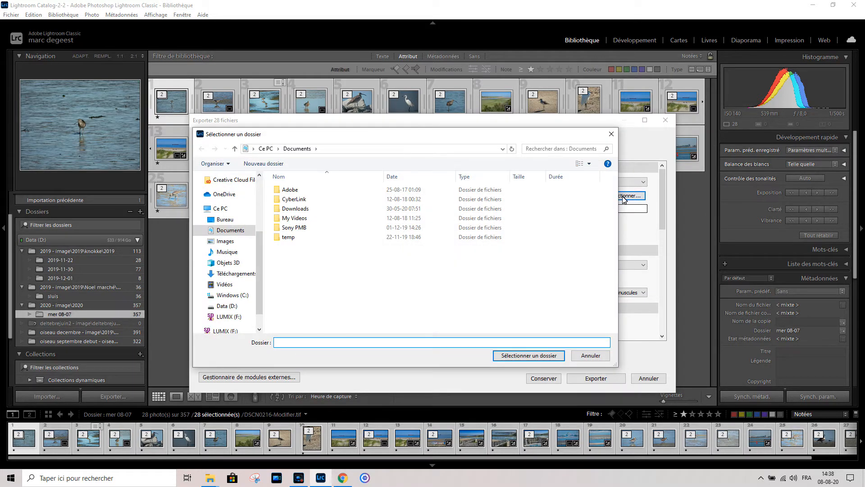
Create a new folder named Sortie inside the Images folder.
left_click(237, 244)
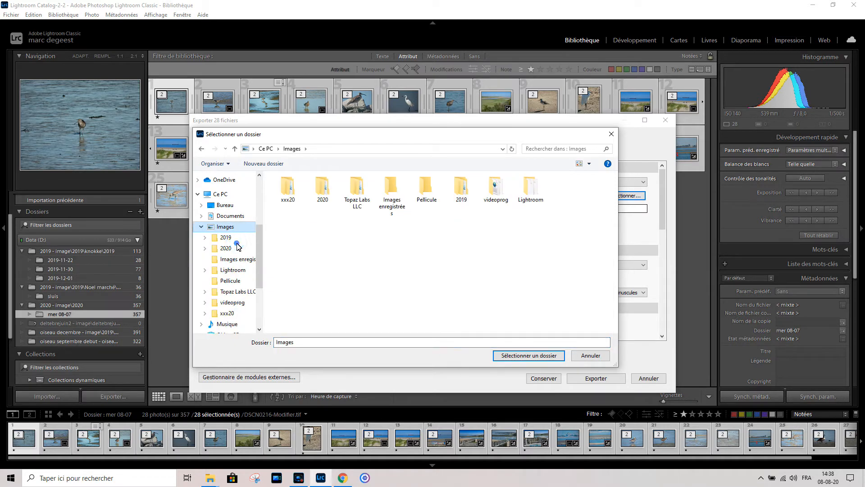
right_click(333, 251)
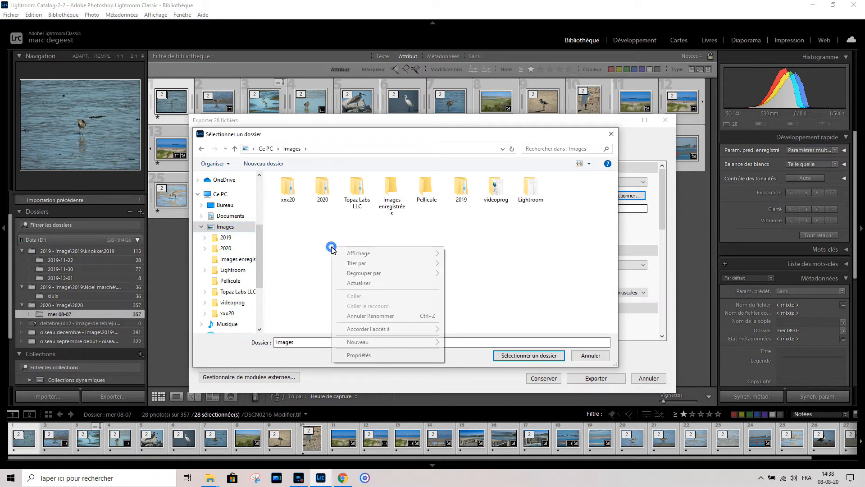
left_click(386, 343)
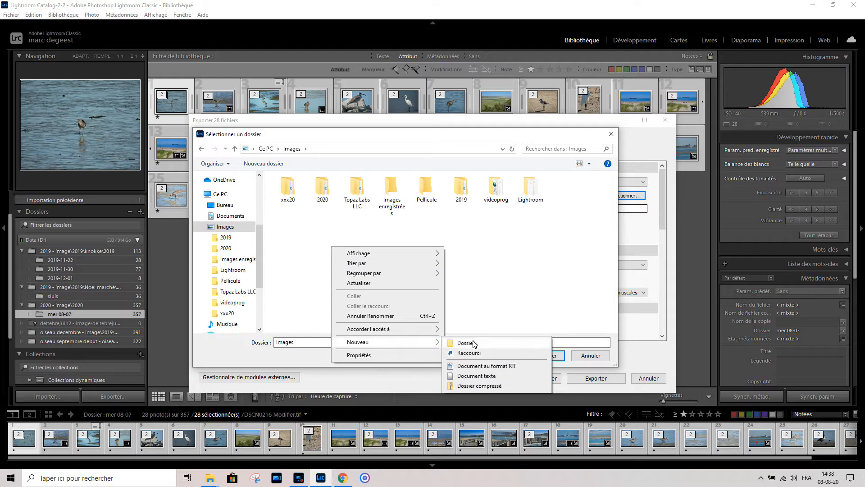
left_click(467, 342)
type("S")
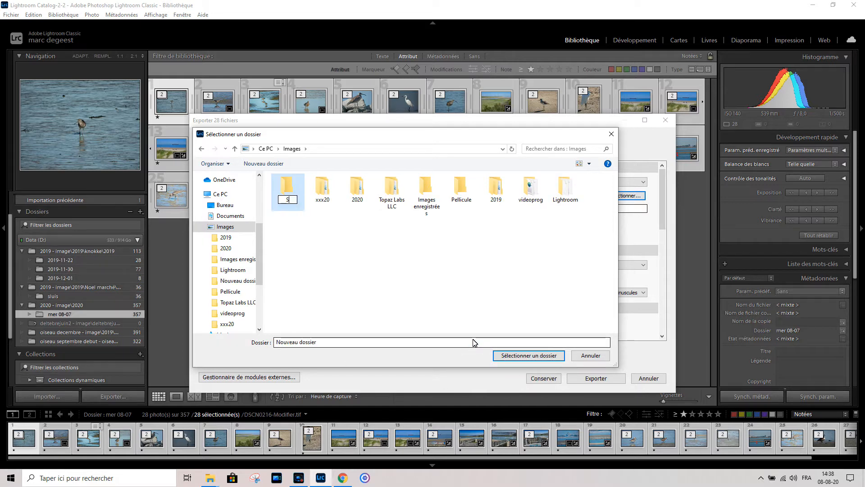
type("ortie")
key("Return")
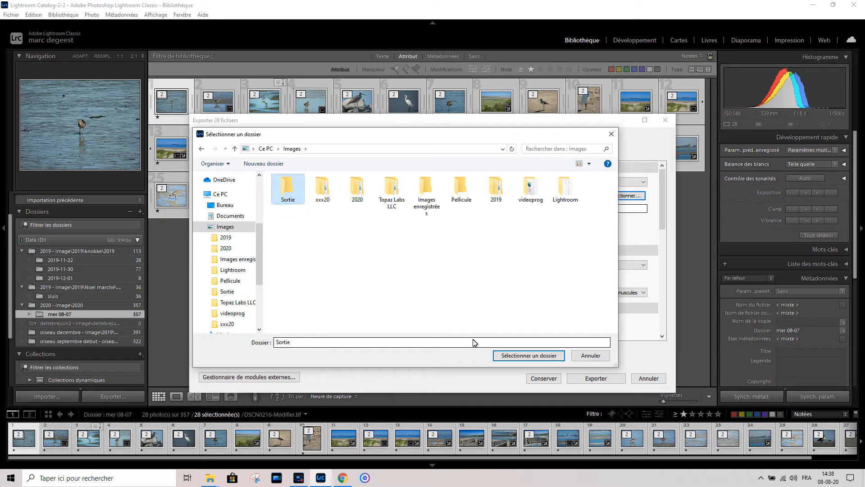
Create a 2020 folder inside Sortie and choose it as the export destination.
double_click(277, 191)
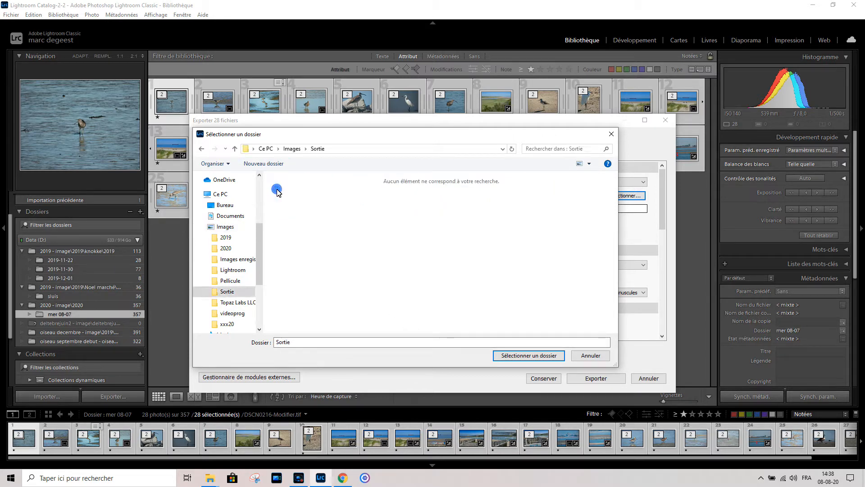
right_click(296, 206)
mouse_move(358, 307)
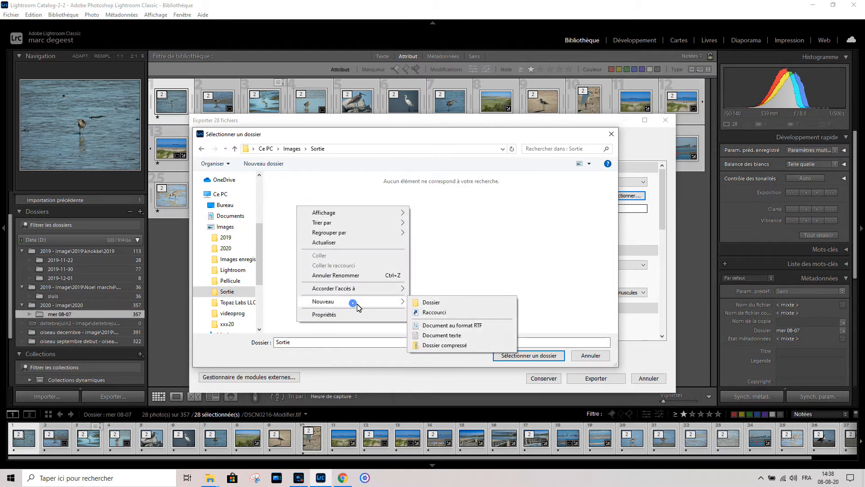
left_click(432, 302)
type("2020")
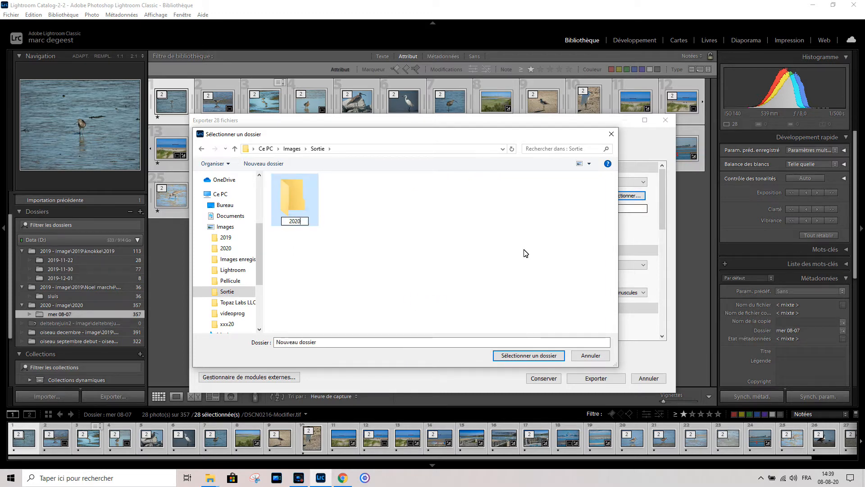
left_click(297, 207)
left_click(553, 356)
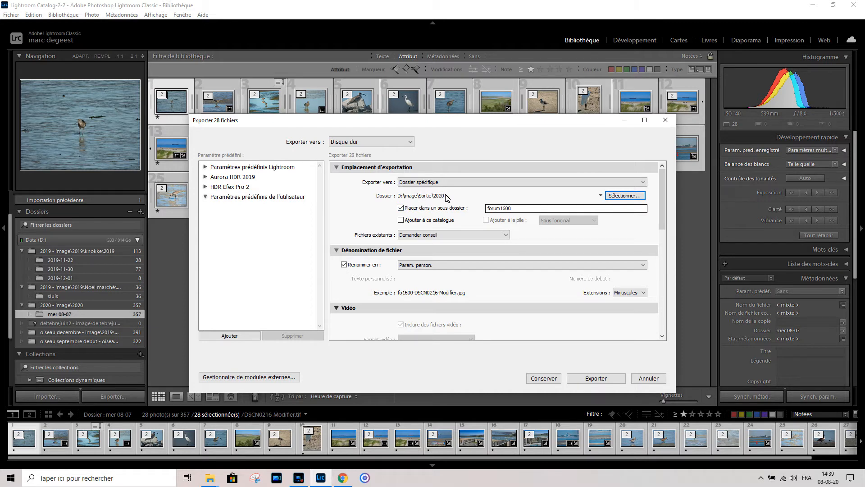
Disable placing the exported files in a subfolder and open the custom file name template for editing.
left_click(402, 210)
left_click(441, 268)
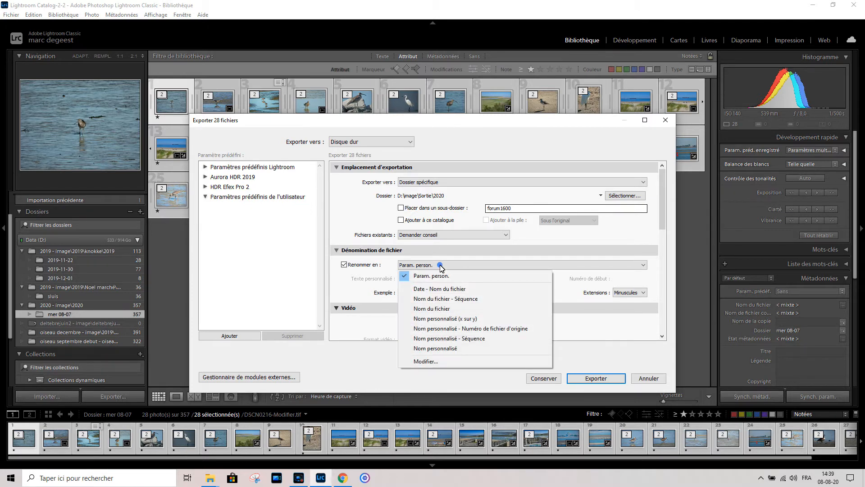
left_click(441, 277)
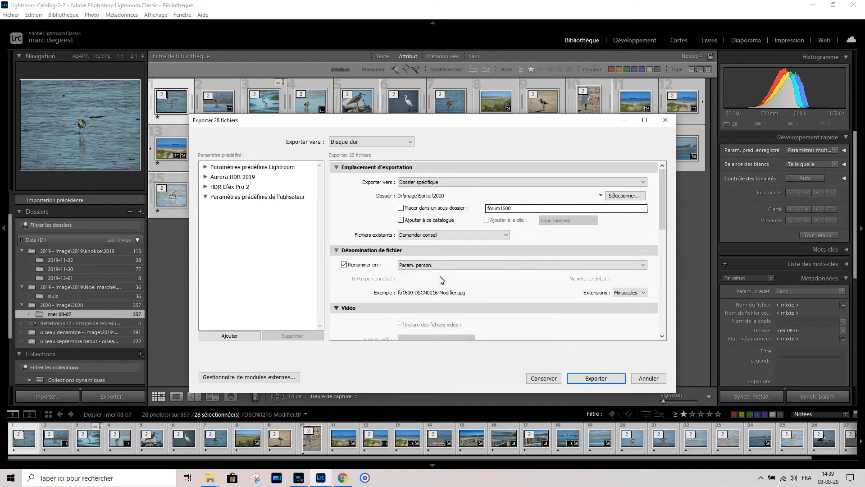
left_click(457, 268)
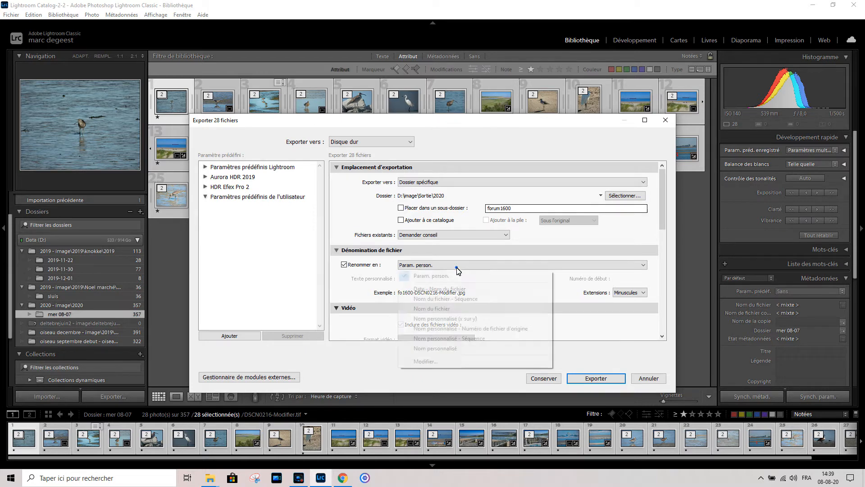
left_click(449, 361)
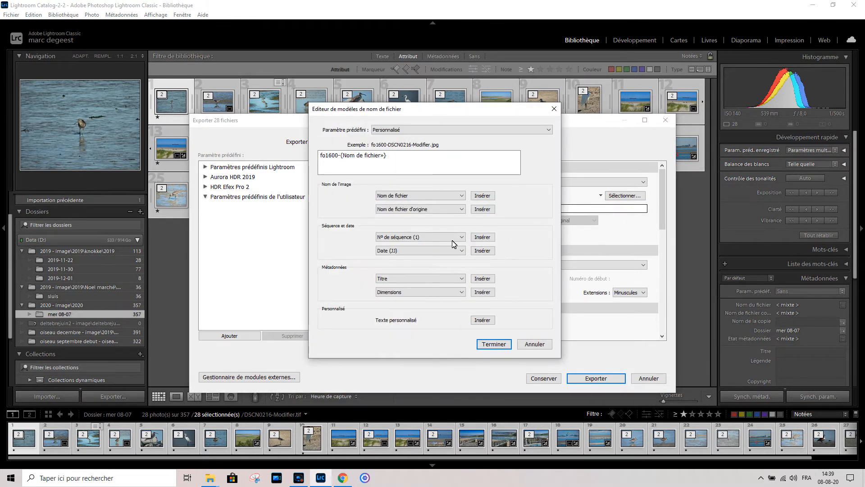
Replace the file name template with the date tokens Date (AAAA), Date (MM) and Date (JJ).
left_click_drag(394, 155, 319, 156)
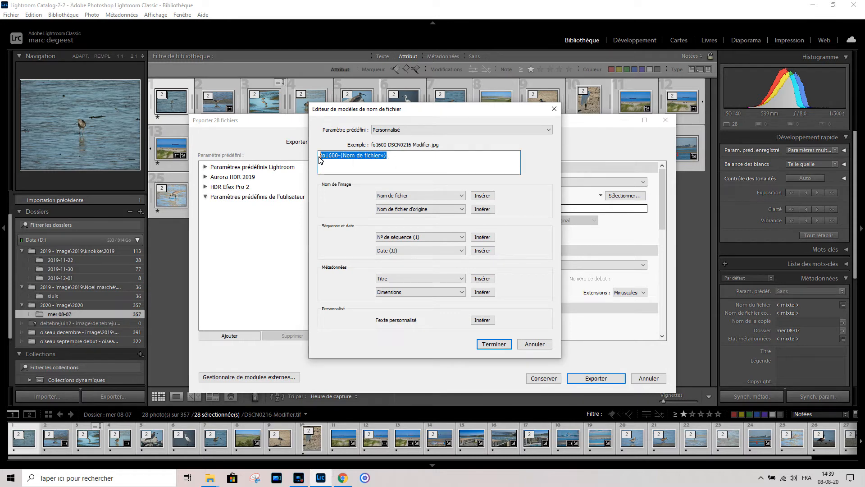
key("Delete")
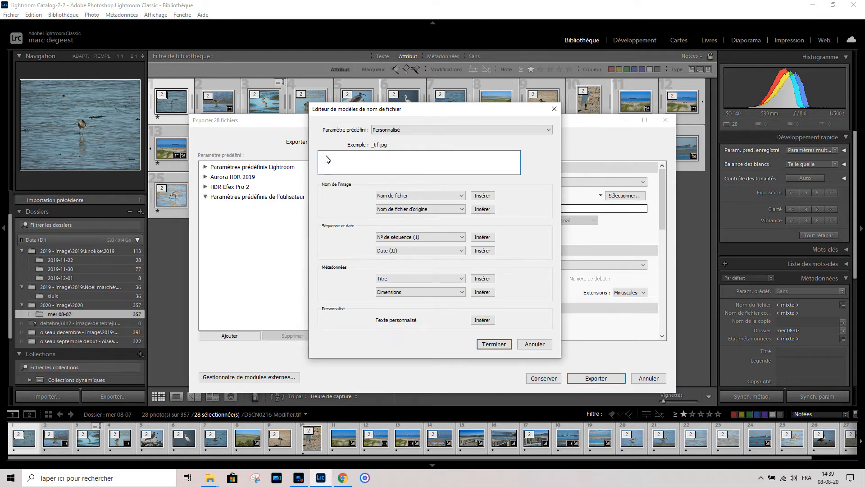
left_click(439, 251)
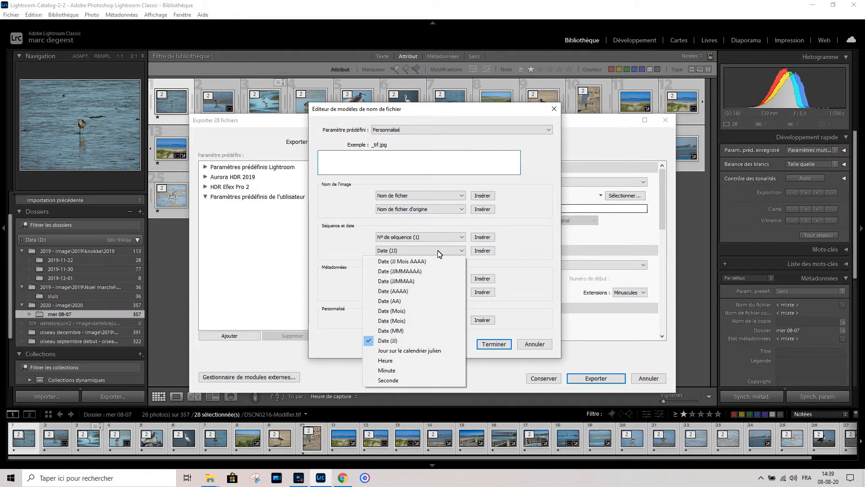
left_click(428, 291)
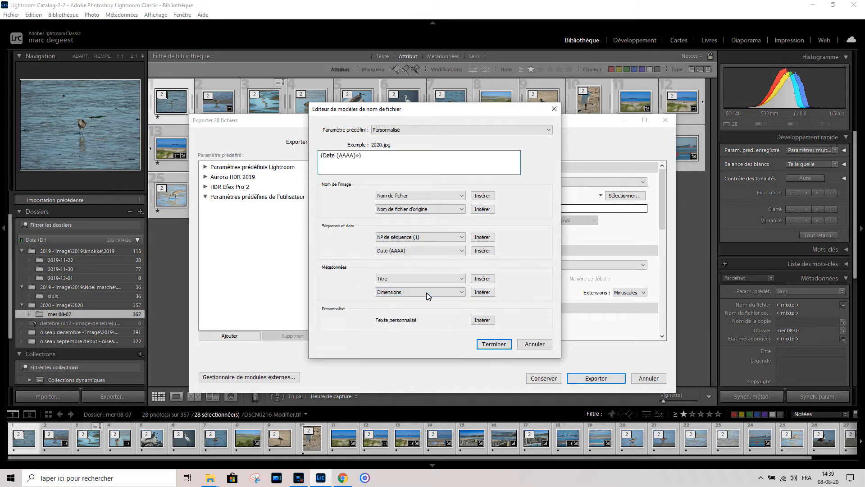
left_click(459, 250)
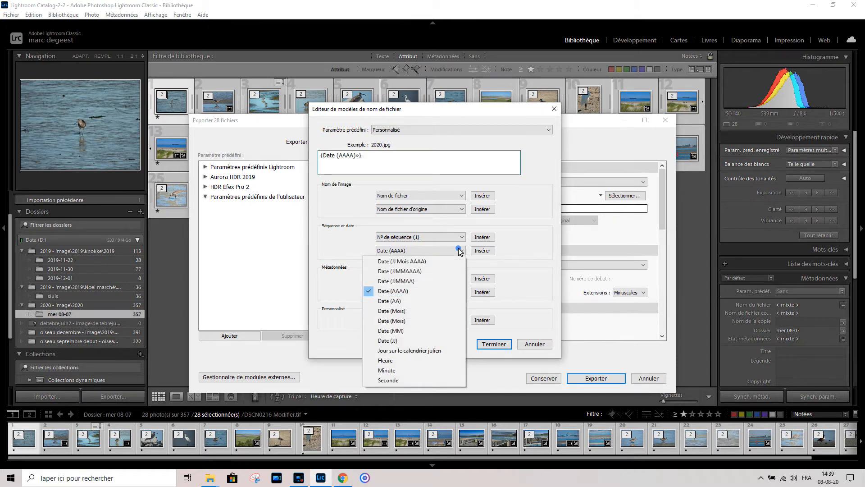
left_click(403, 331)
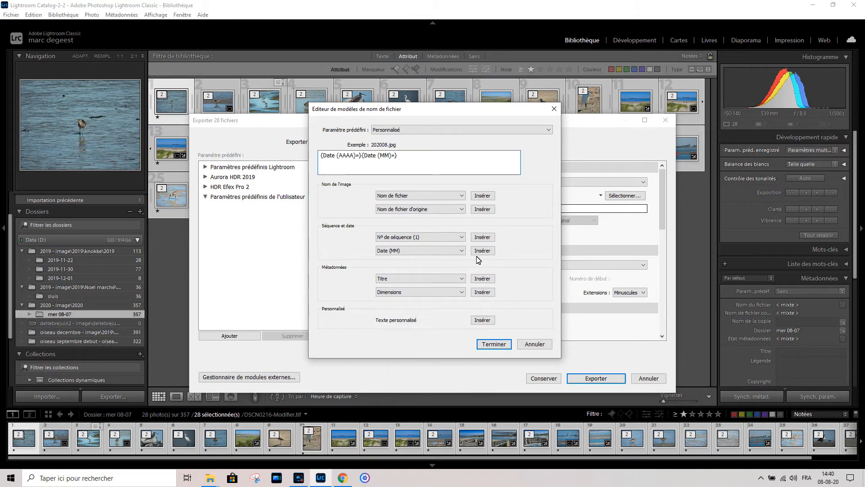
left_click(457, 256)
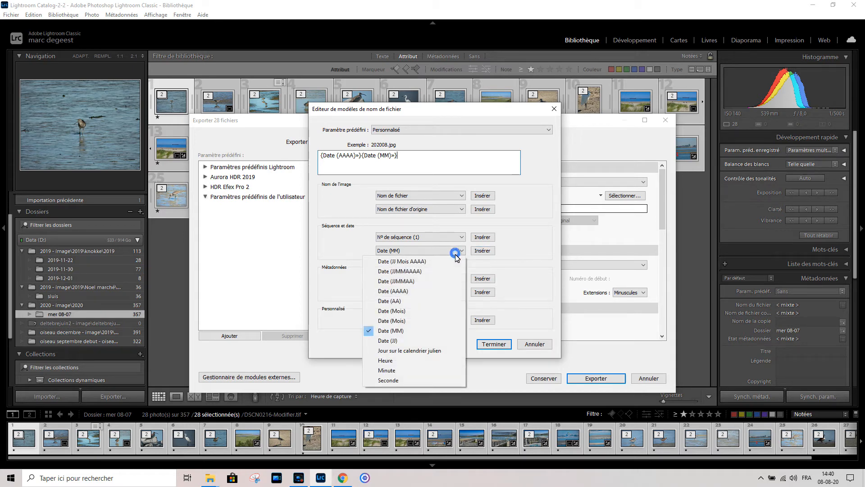
left_click(422, 342)
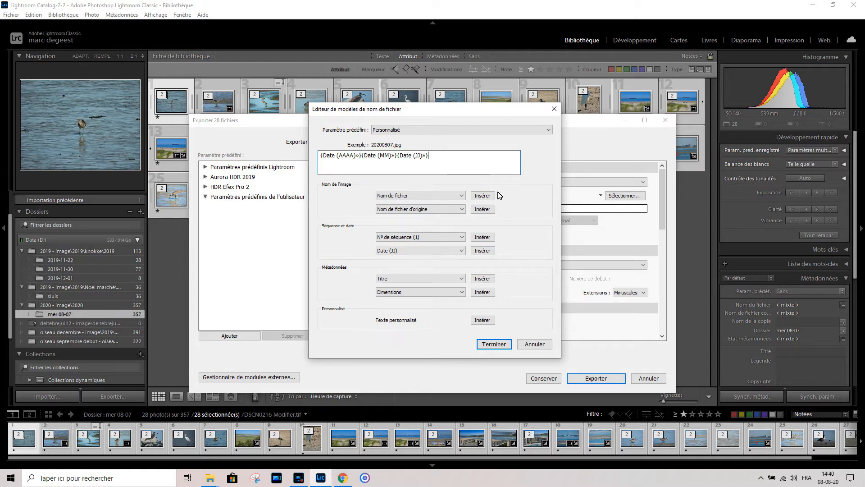
Append the Nom de fichier token and the text 90% to the file name template, and apply it.
left_click(482, 196)
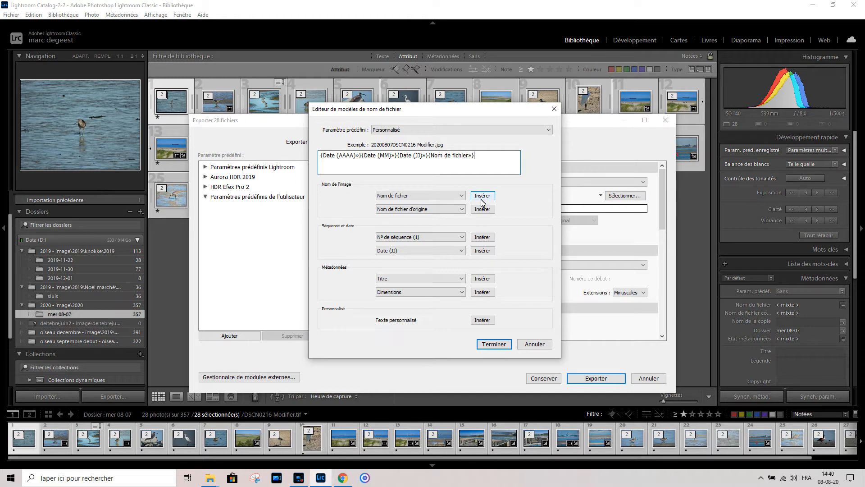
type("90%")
left_click(494, 344)
left_click(494, 346)
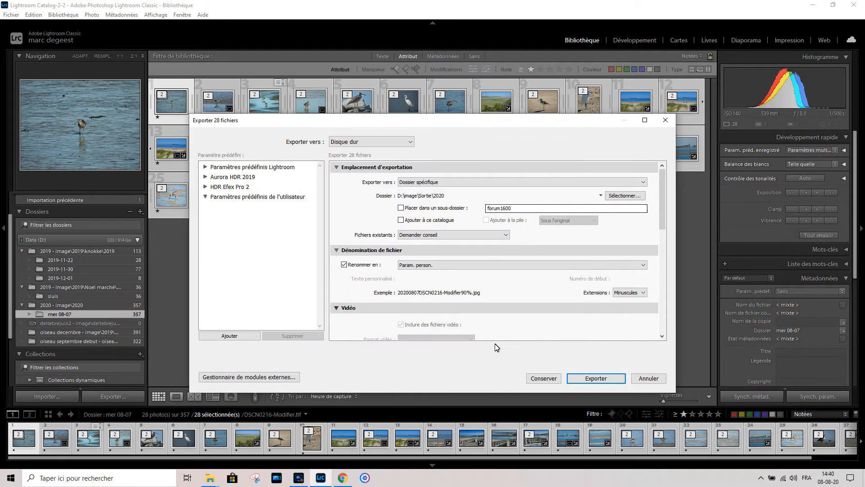
Add the exports to this catalogue and output them unresized at JPEG quality 90, without a file size limit.
left_click(401, 221)
scroll(407, 274, "down", 5)
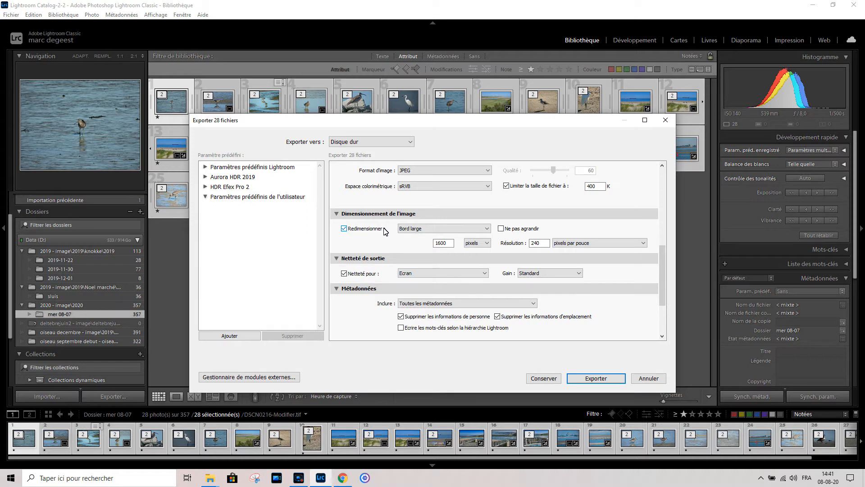
left_click(343, 232)
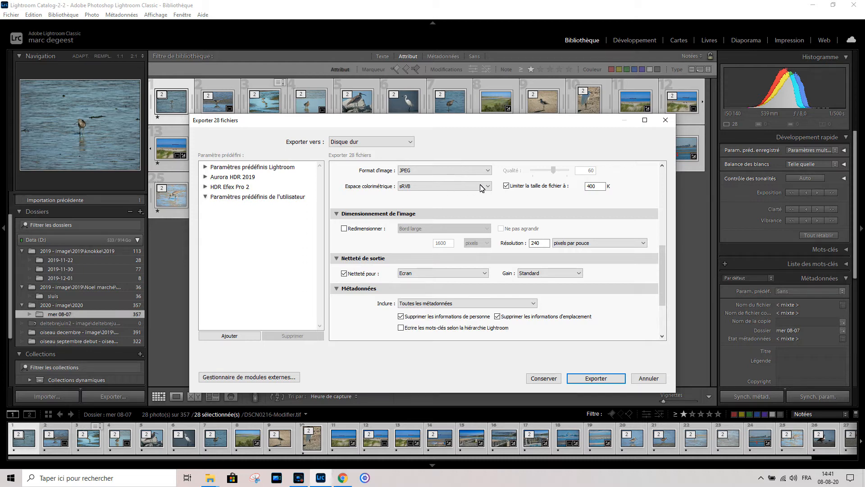
left_click(506, 185)
left_click_drag(558, 171, 566, 172)
Turn off output sharpening and start the export.
left_click(344, 274)
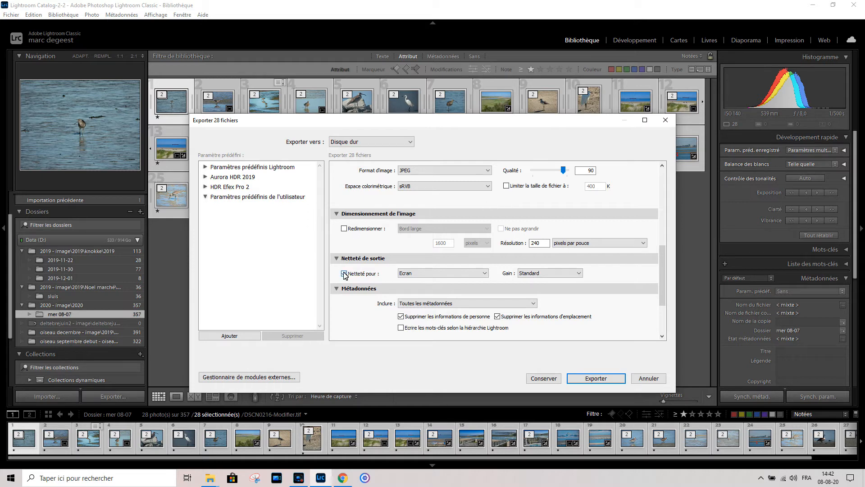
left_click(345, 273)
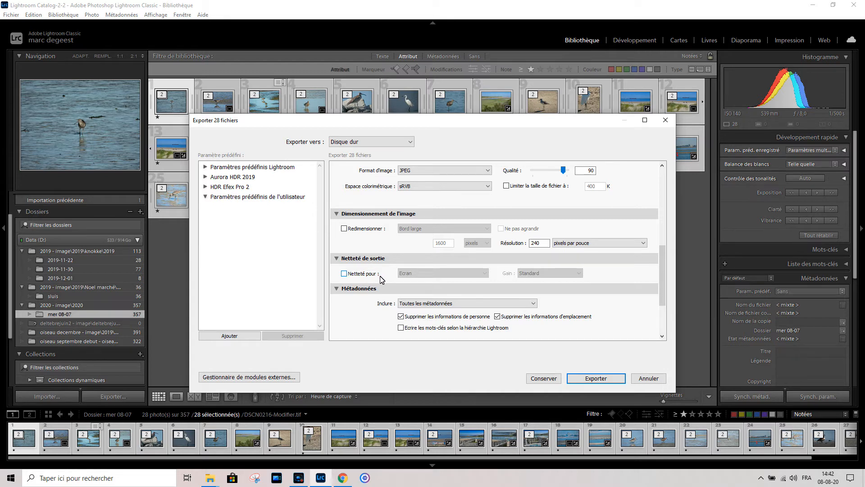
left_click(585, 380)
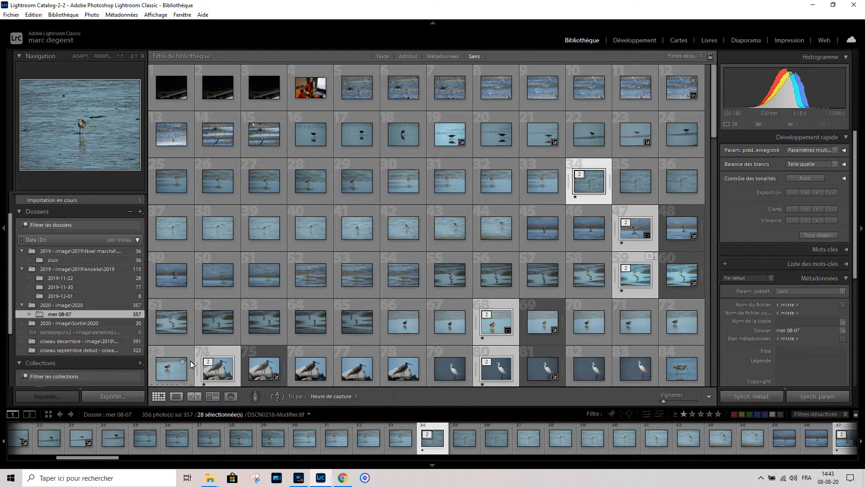
View the exported photos in the Sortie\2020 folder and check the Dossier et chemin display option for root folders.
scroll(39, 239, "up", 1)
left_click(38, 239)
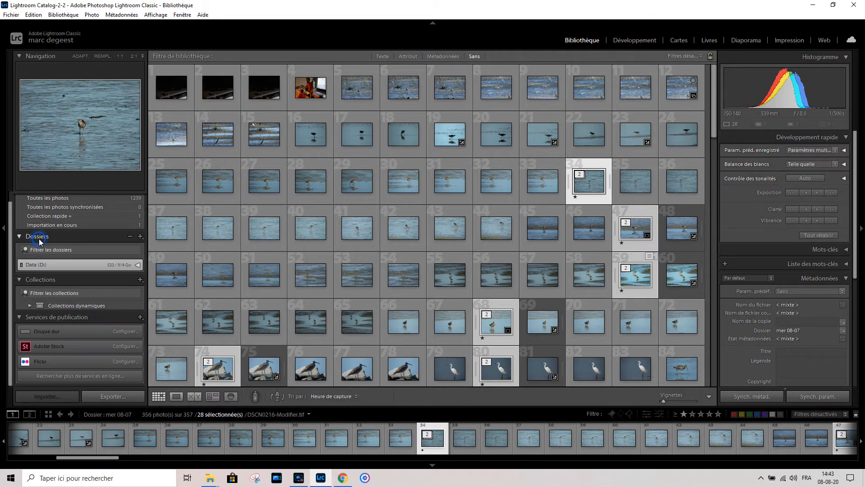
left_click(34, 264)
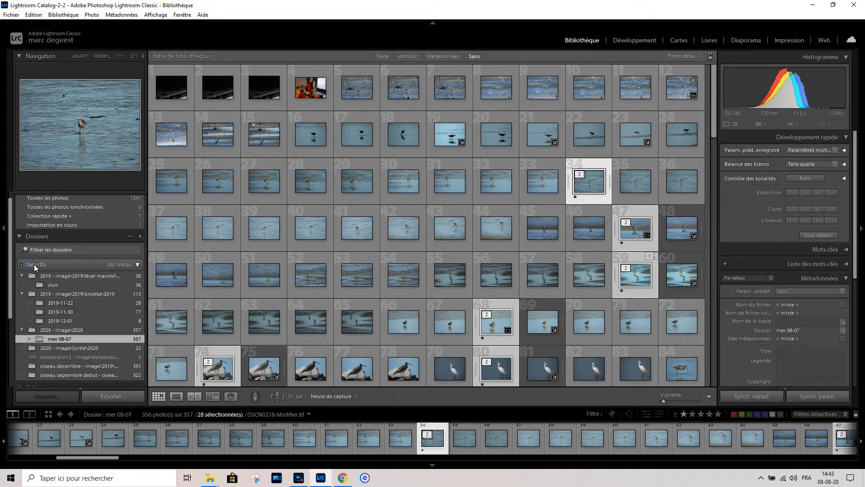
scroll(56, 289, "down", 1)
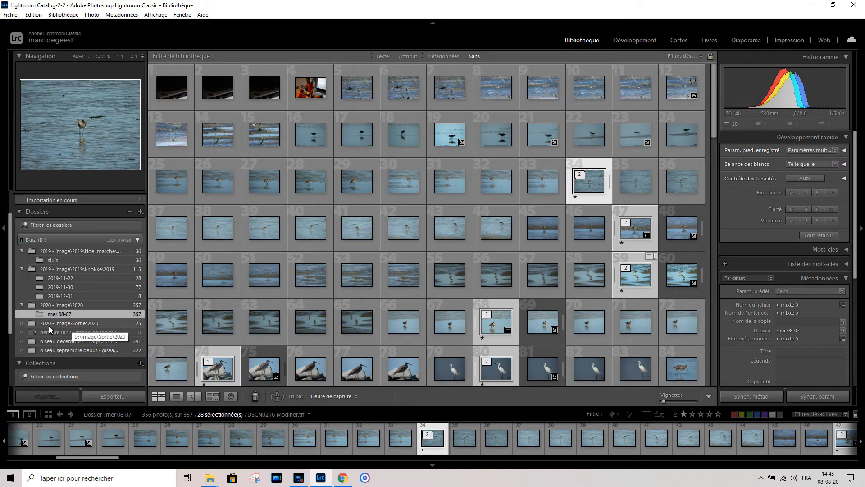
left_click(67, 323)
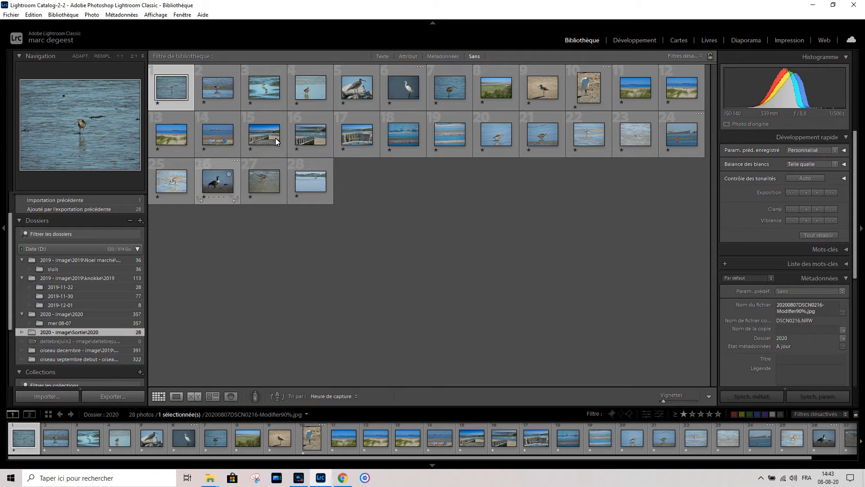
left_click(140, 220)
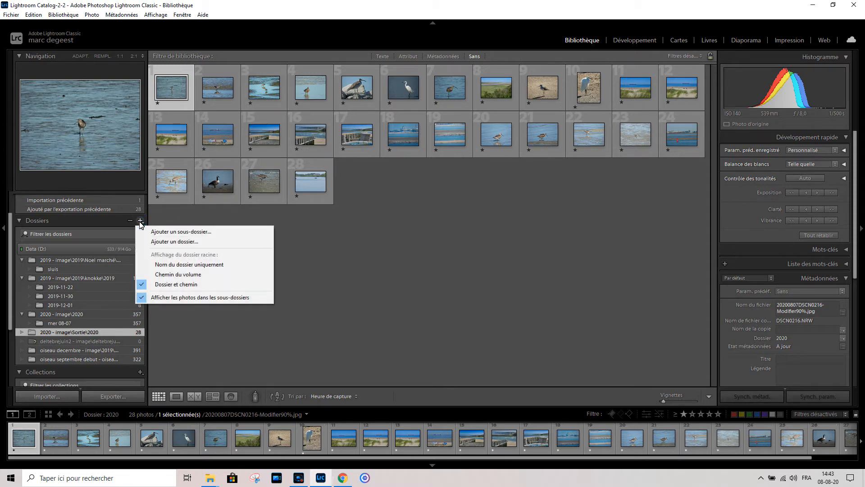
left_click(150, 285)
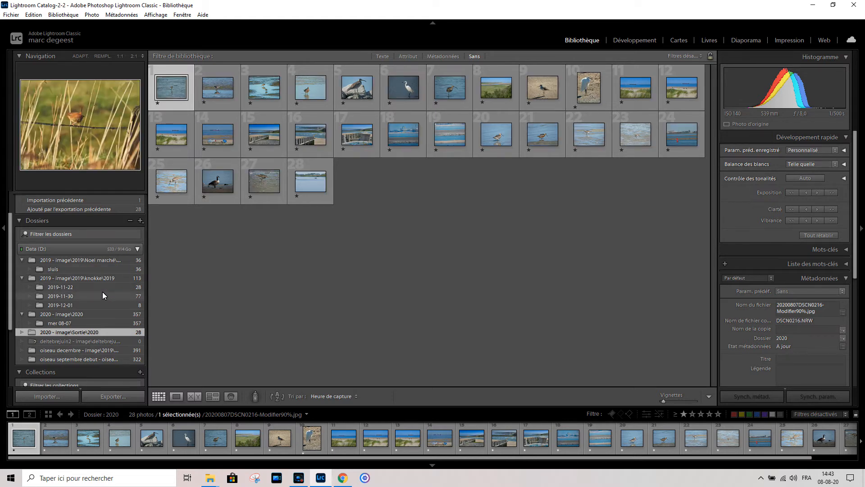
Filter the mer 08-07 folder to photos rated one star or more and select them all.
left_click(69, 320)
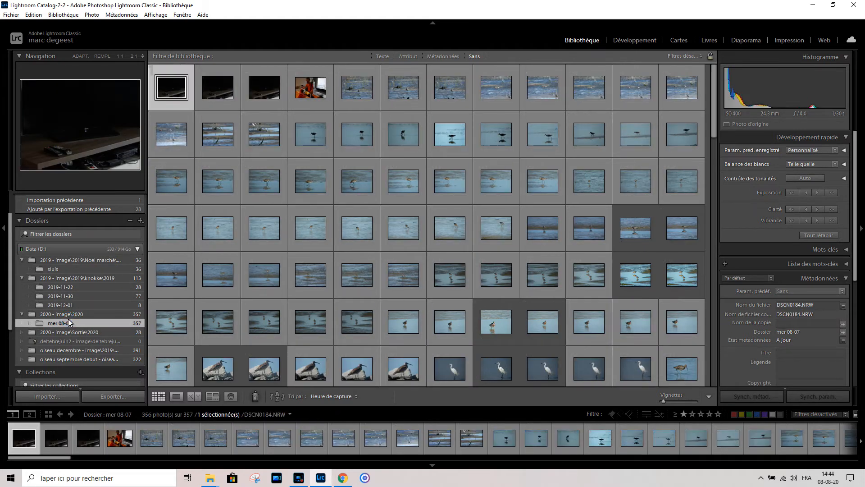
left_click(409, 57)
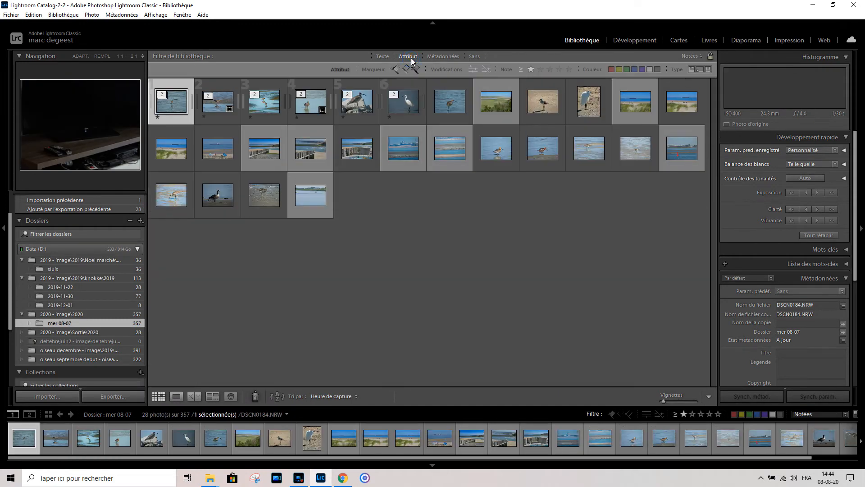
left_click(530, 69)
left_click(531, 69)
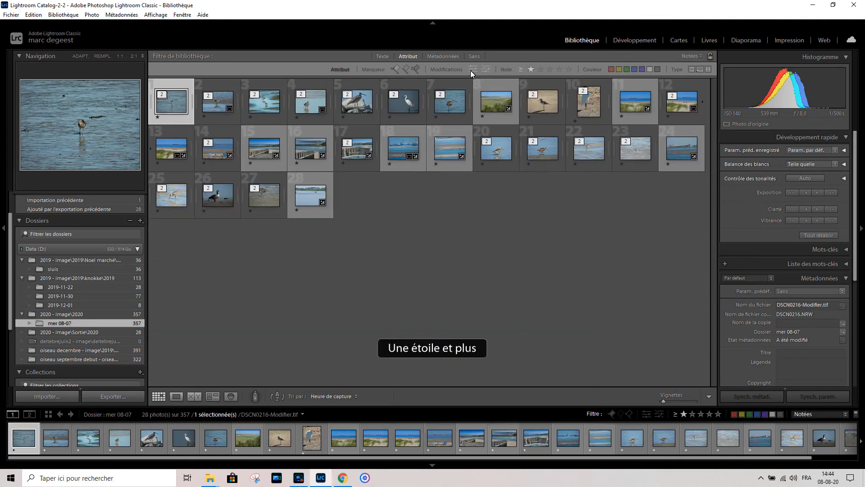
key("ctrl+a")
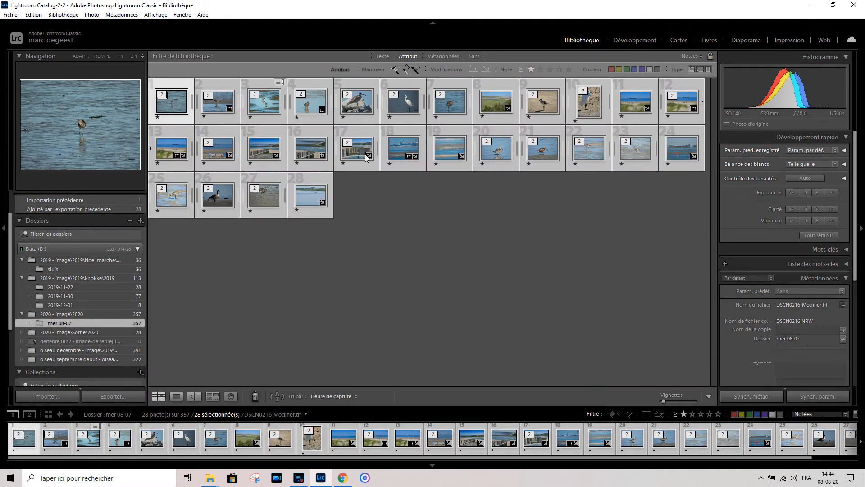
Open the export settings for the selected photos and set the destination to Dossier de la photo d'origine.
right_click(299, 199)
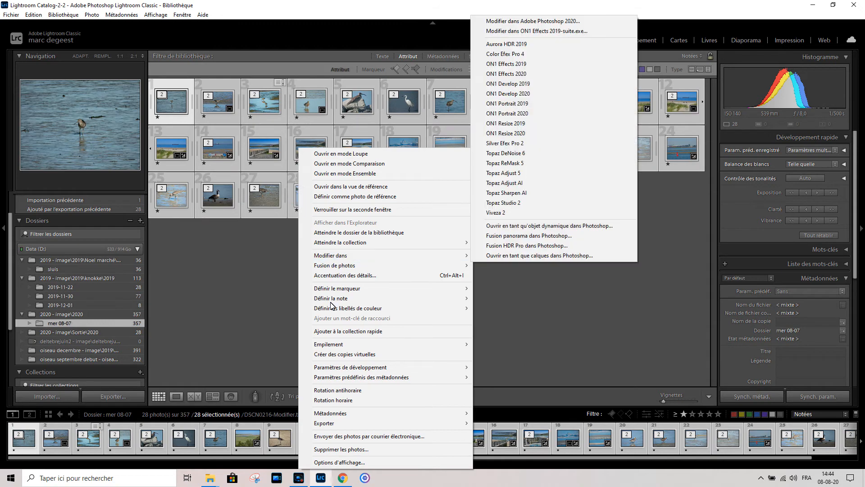
mouse_move(368, 425)
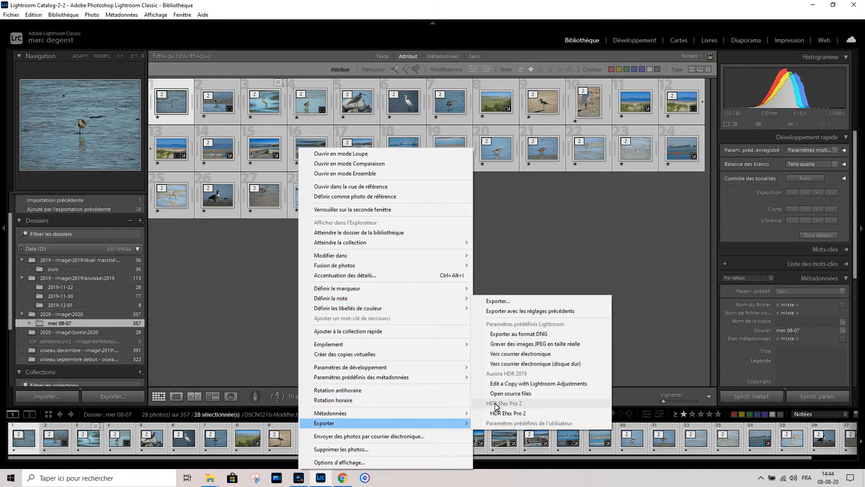
left_click(500, 301)
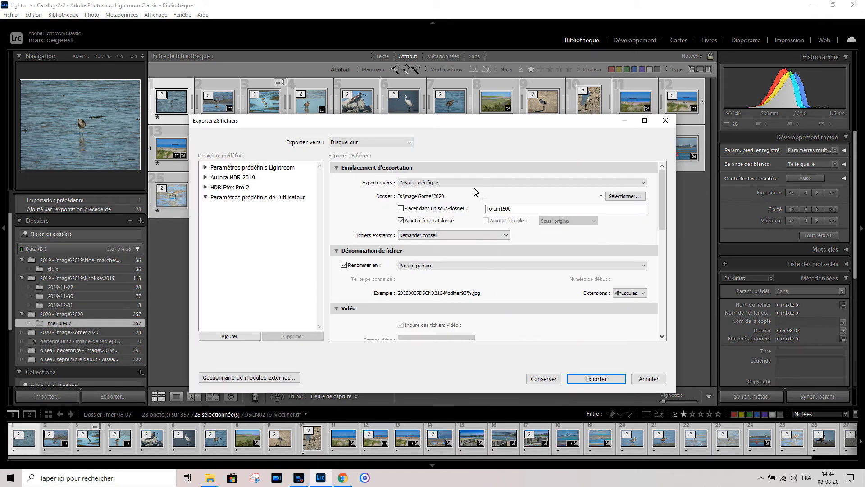
left_click(476, 185)
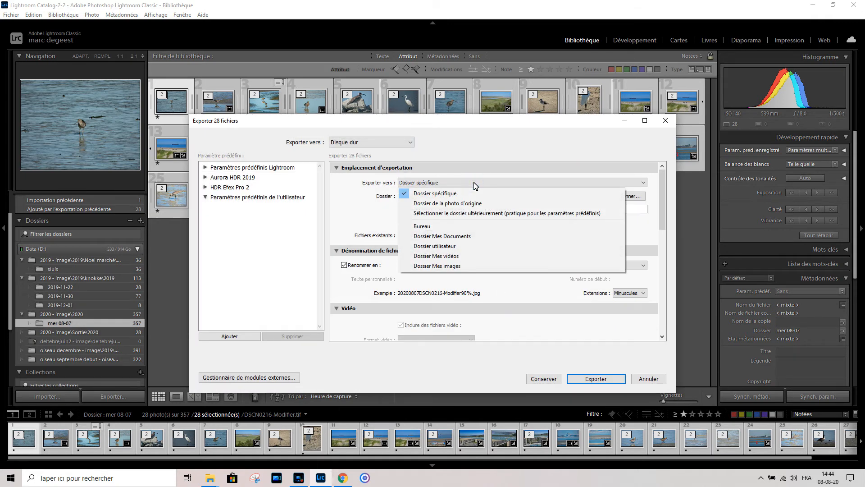
left_click(474, 204)
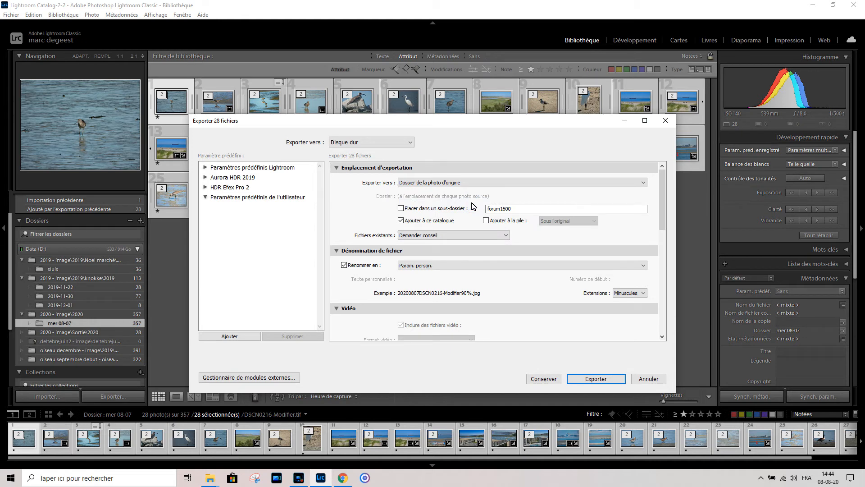
Place the exports in a subfolder named forum1600px-400k and disable adding them to this catalogue.
left_click(412, 208)
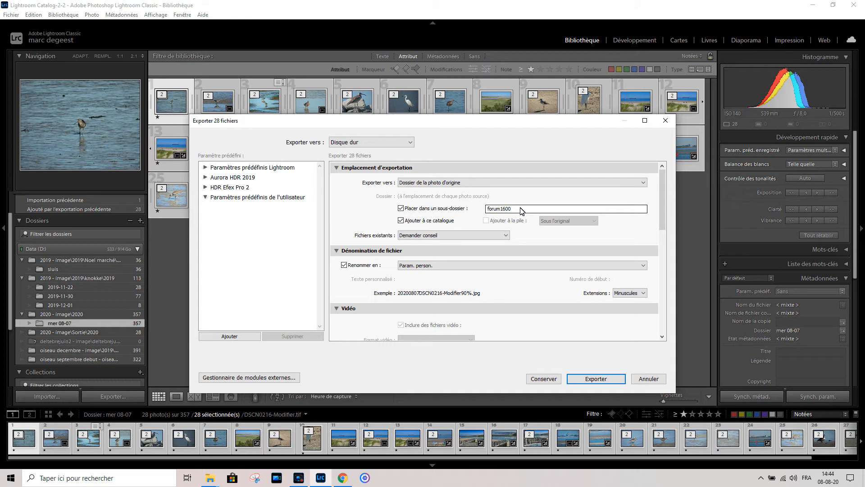
left_click(521, 208)
left_click(520, 208)
left_click(521, 208)
type("px/")
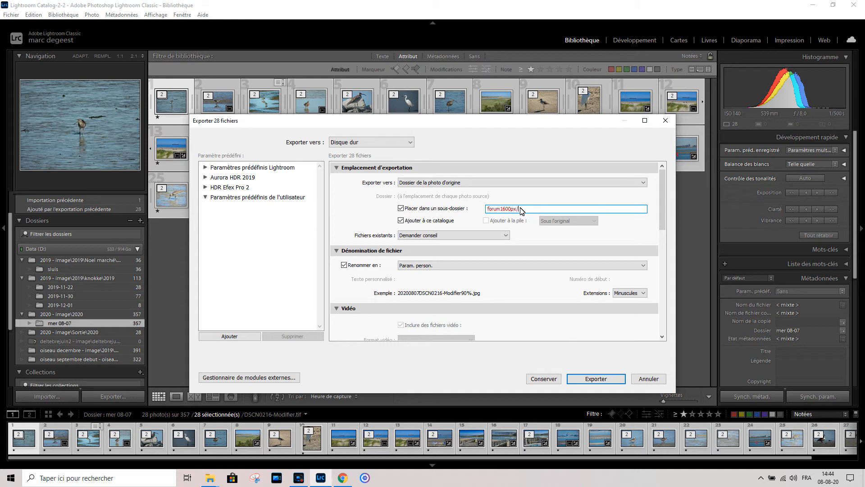
type("400k")
left_click(518, 209)
key("BackSpace")
type("-")
left_click(401, 221)
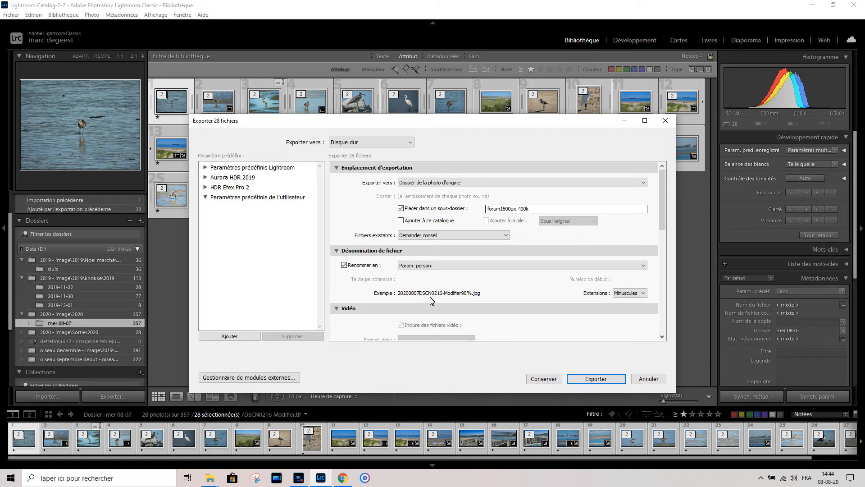
Replace the text 90% in the custom file name template with 1600px-400k and apply the template.
left_click(448, 267)
left_click(448, 360)
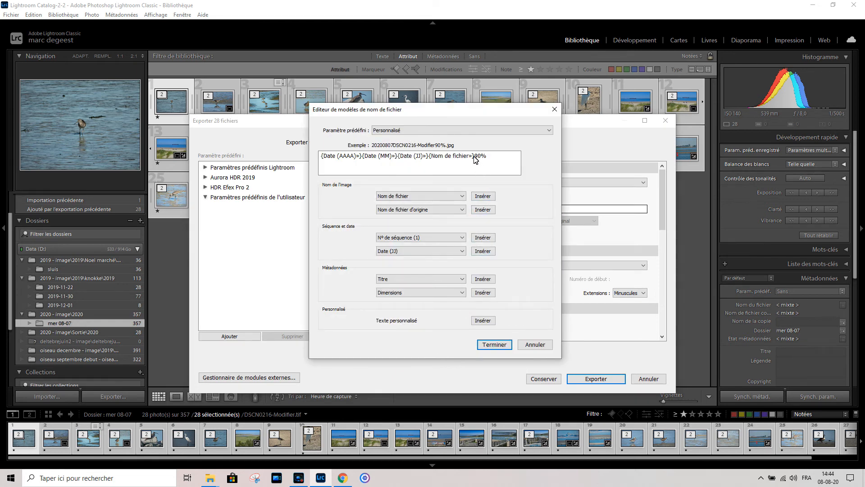
left_click_drag(473, 158, 496, 160)
type("1")
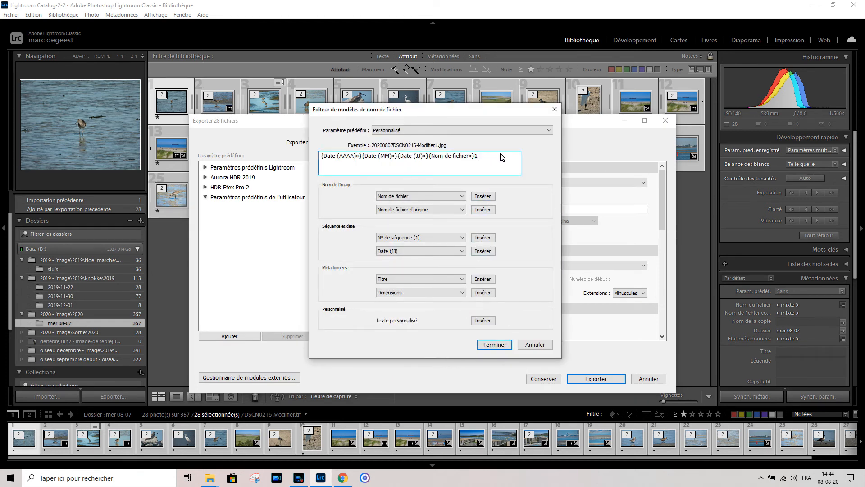
type("600px-400k")
left_click(494, 345)
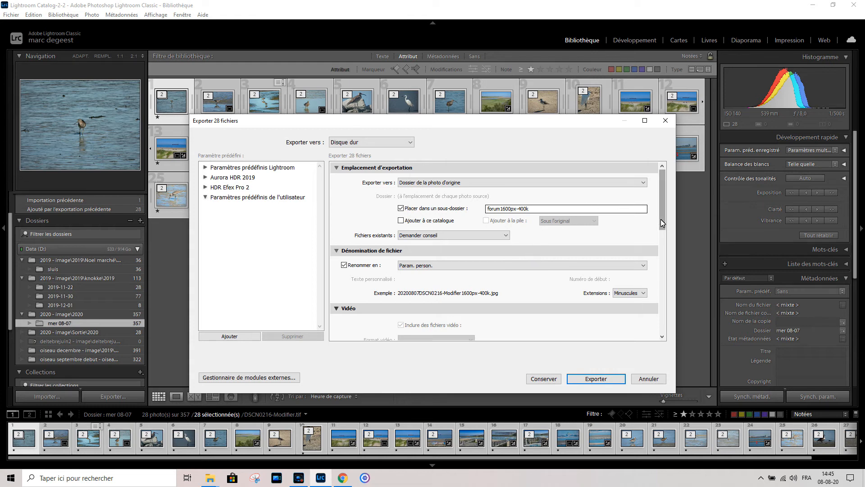
Limit the file size to 400 K and resize the images to 1600 pixels on the Bord large.
left_click_drag(664, 220, 662, 273)
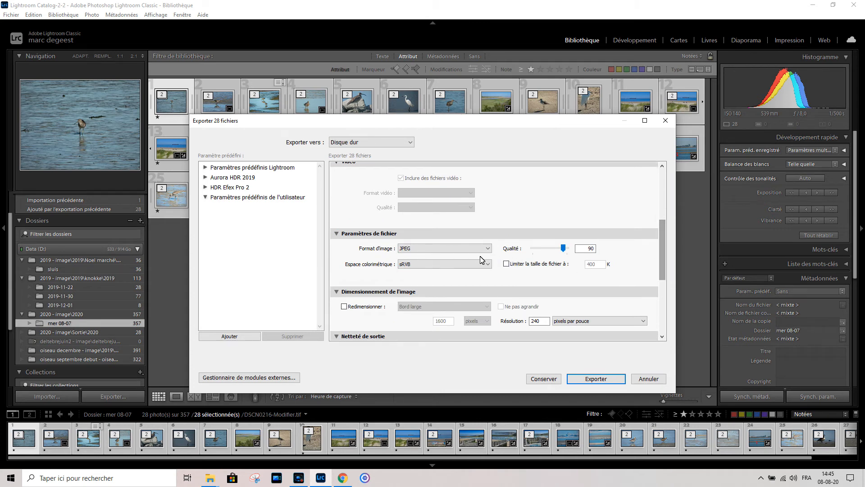
left_click(507, 264)
left_click(354, 306)
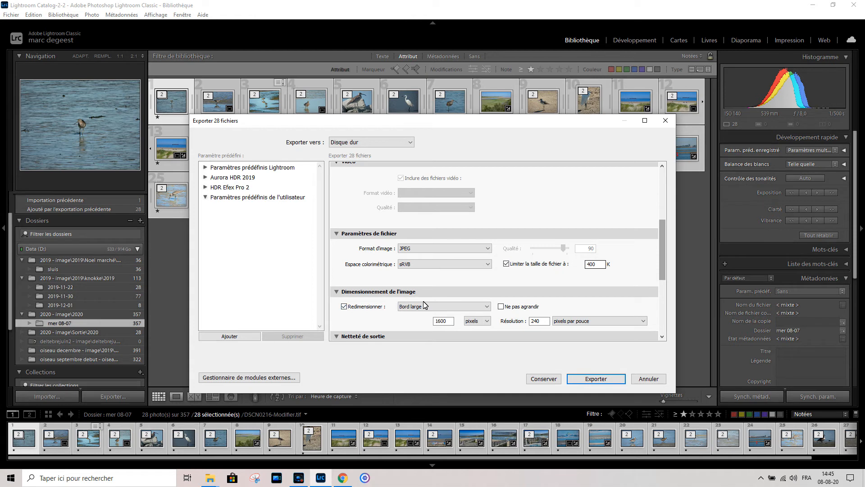
double_click(448, 321)
type("1")
Enable output sharpening for Ecran with the gain set to Faible.
left_click_drag(662, 272, 667, 288)
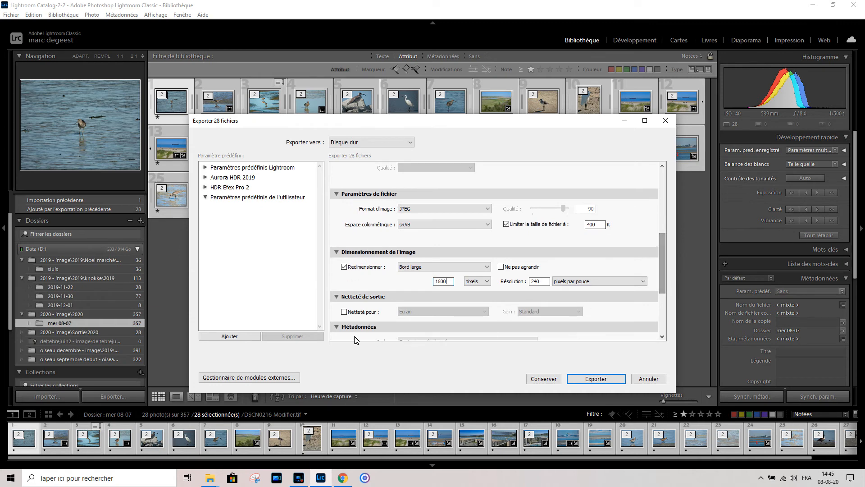
left_click(344, 311)
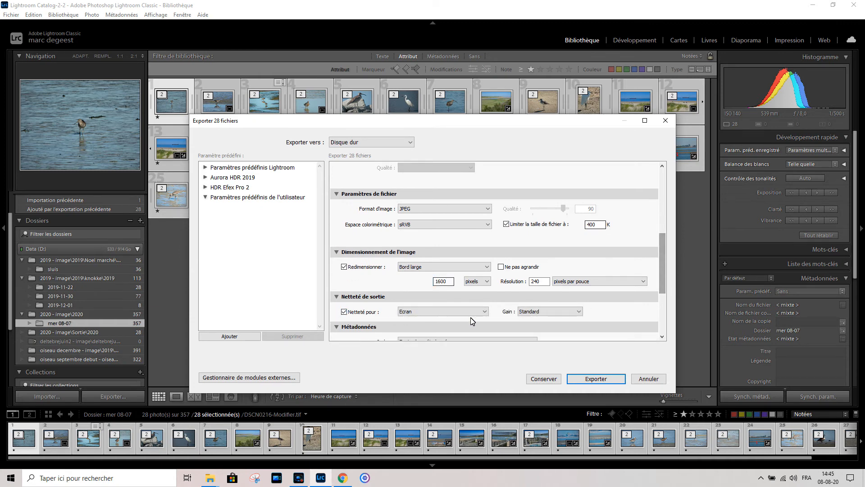
left_click(552, 312)
left_click(548, 322)
Save the export settings as a user preset named forum 1600px-400k.
left_click(230, 337)
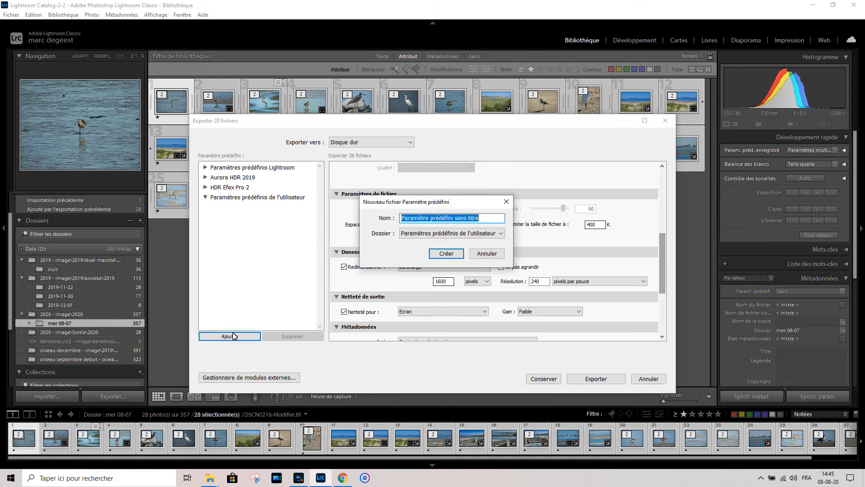
type("fo")
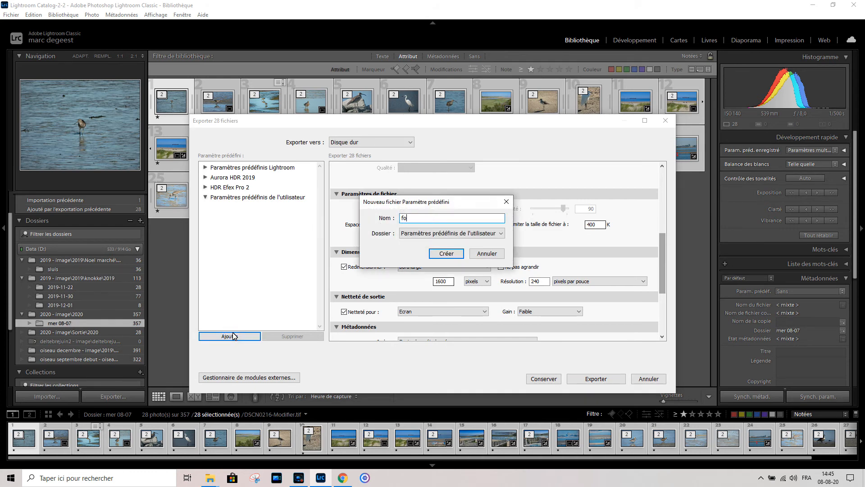
type("rum 1600px-400k")
left_click(447, 254)
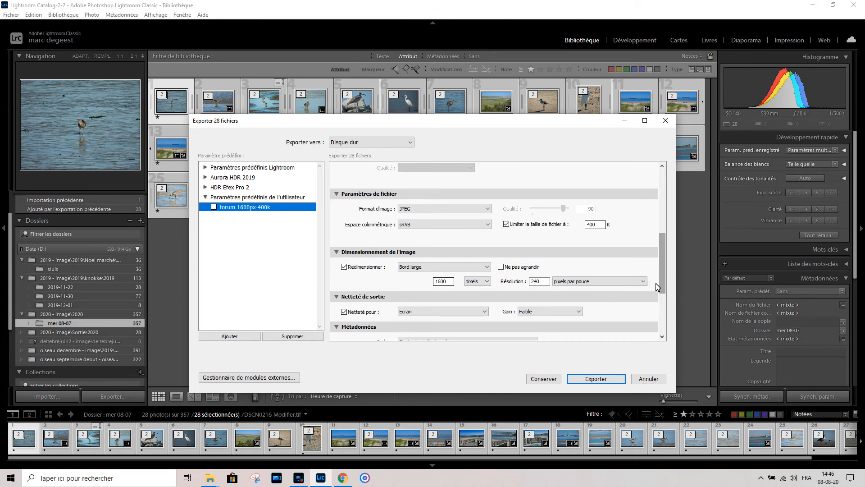
Review the export settings from location and file naming through image sizing, sharpening and metadata.
left_click_drag(659, 282, 661, 212)
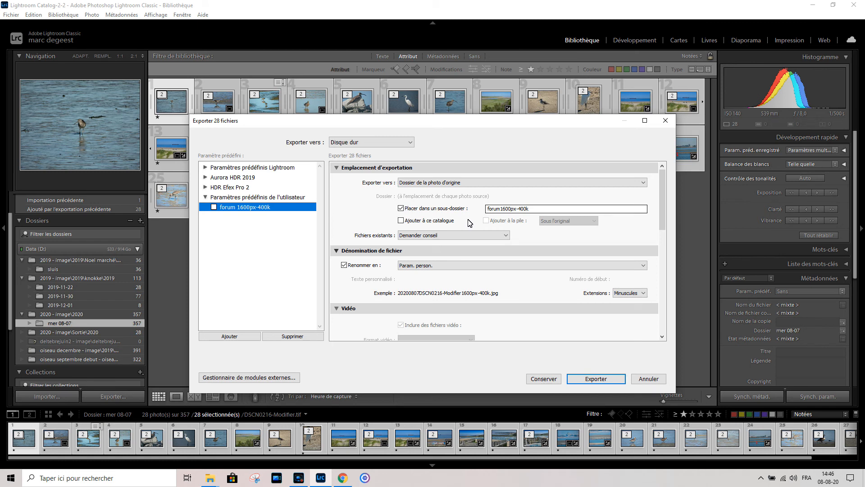
scroll(434, 278, "down", 5)
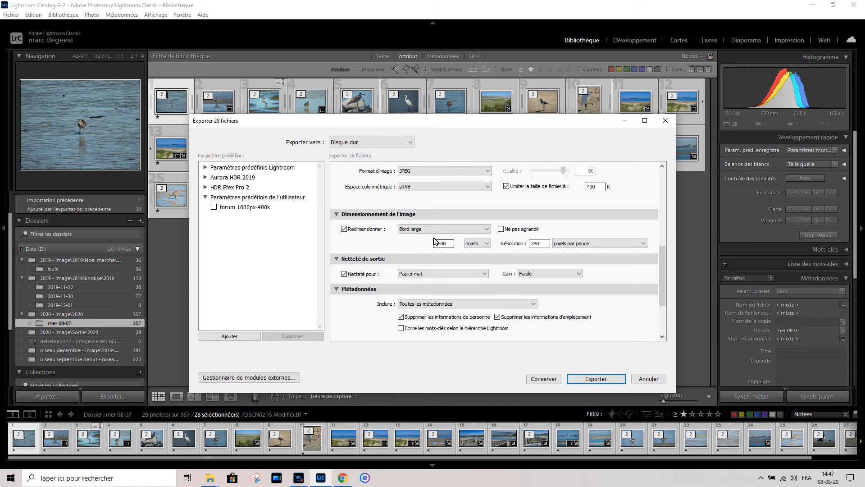
scroll(435, 242, "up", 5)
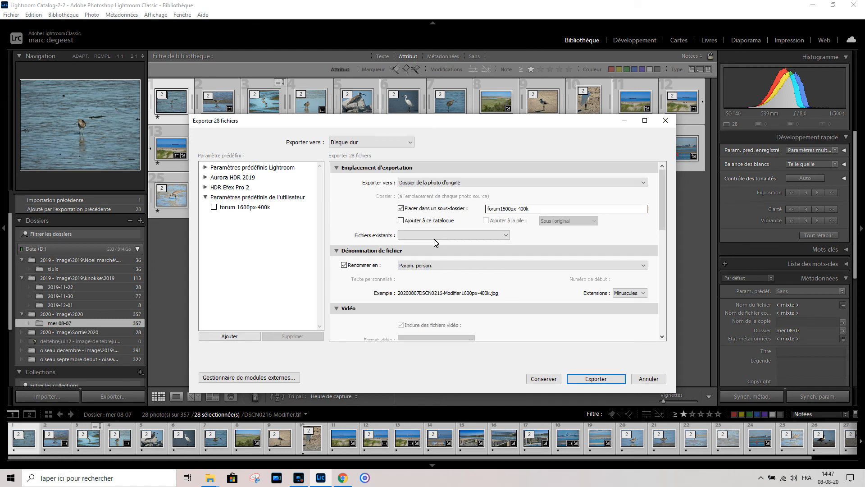
scroll(449, 257, "down", 5)
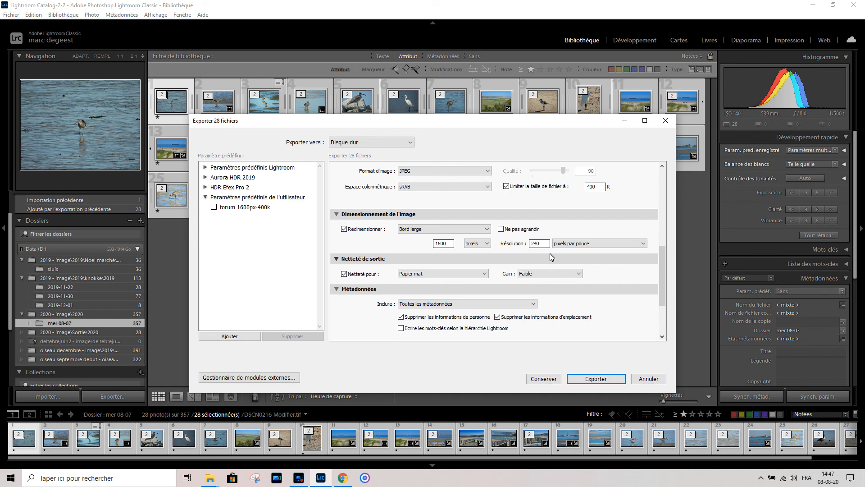
scroll(552, 257, "up", 5)
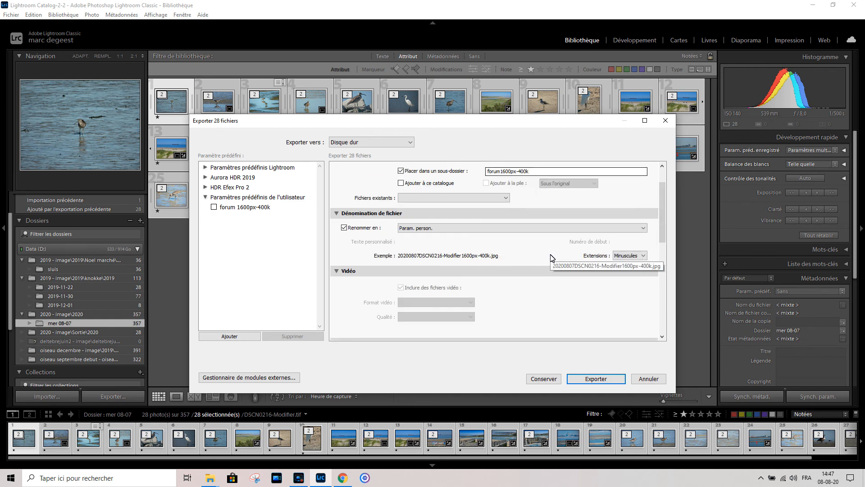
scroll(552, 257, "up", 1)
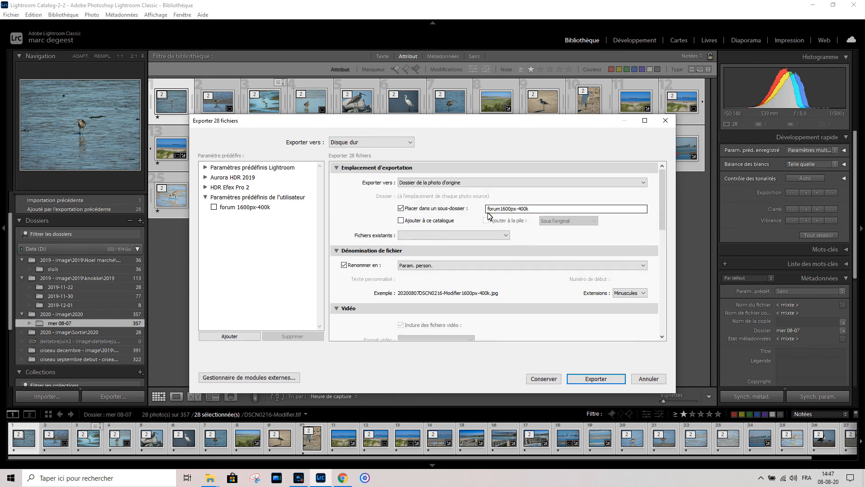